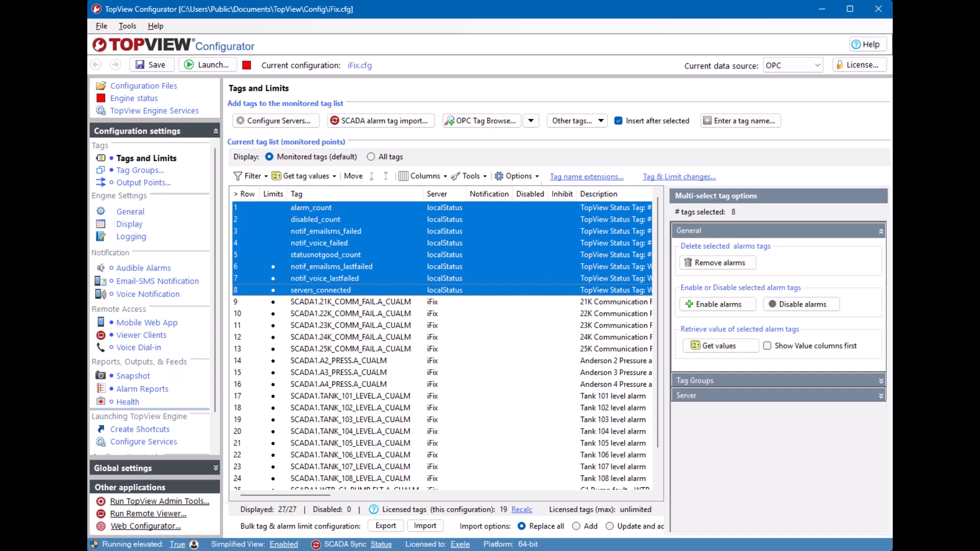
Step: Review the alarm limits and output settings of the notif_voice_lastfailed status tag
click(326, 274)
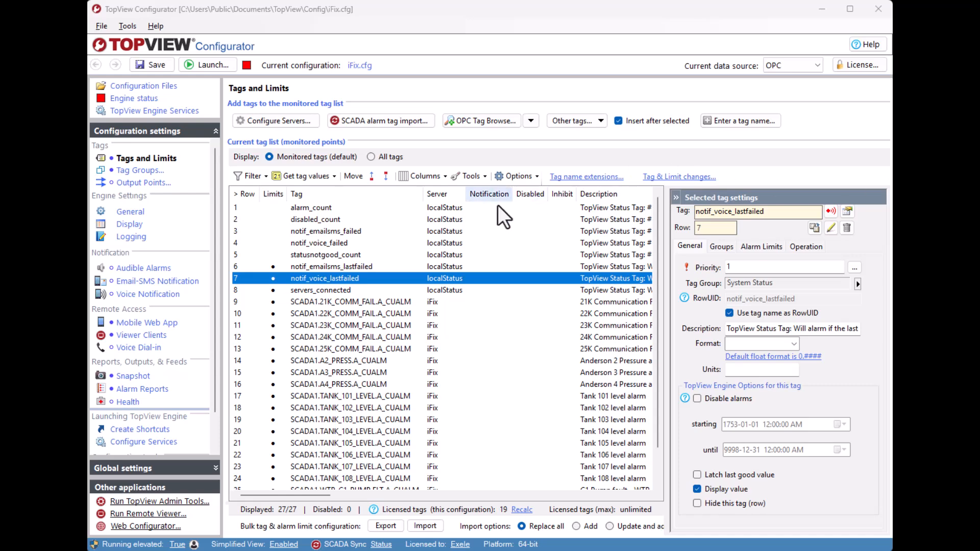
double_click(348, 281)
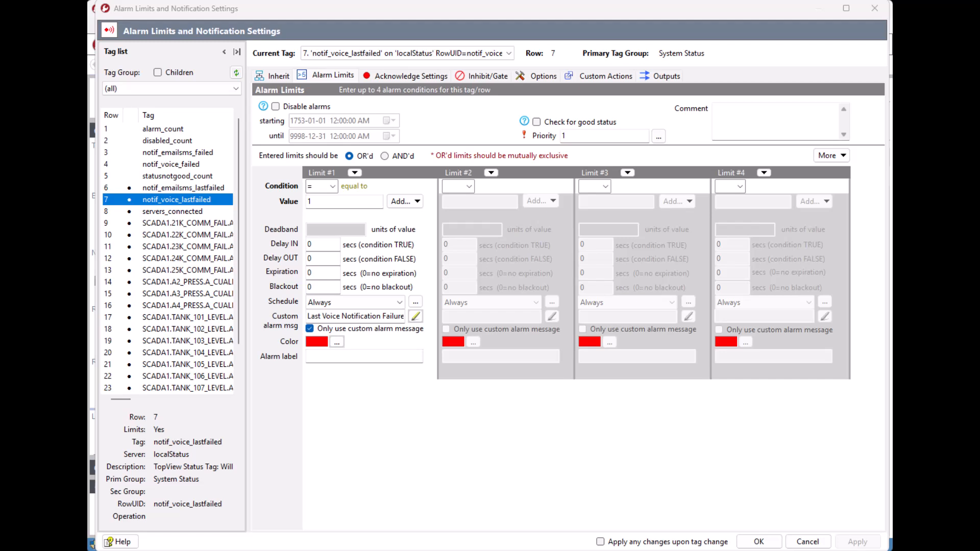
click(666, 76)
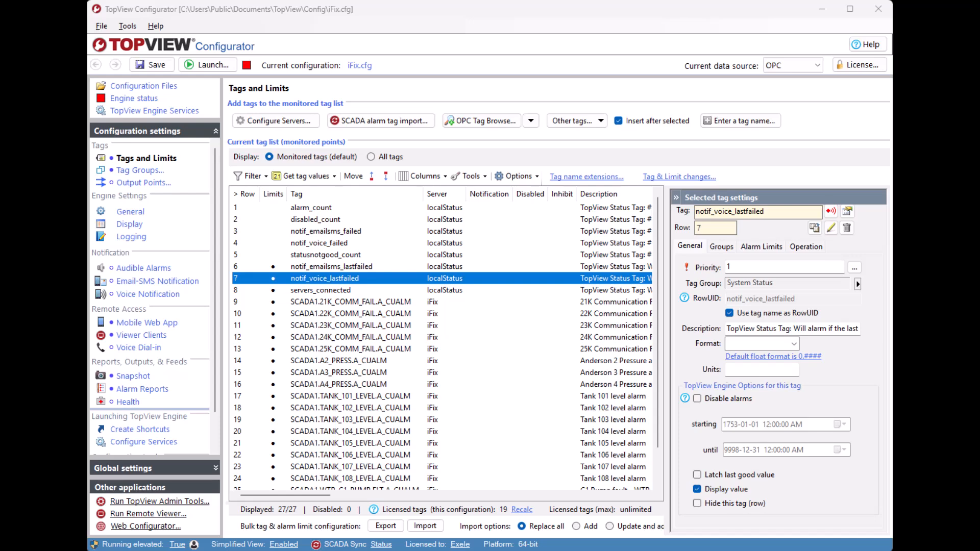
Step: Set the iFix OPC server alias's host to vm-ifix, query that host for OPC servers, and apply the change
click(430, 301)
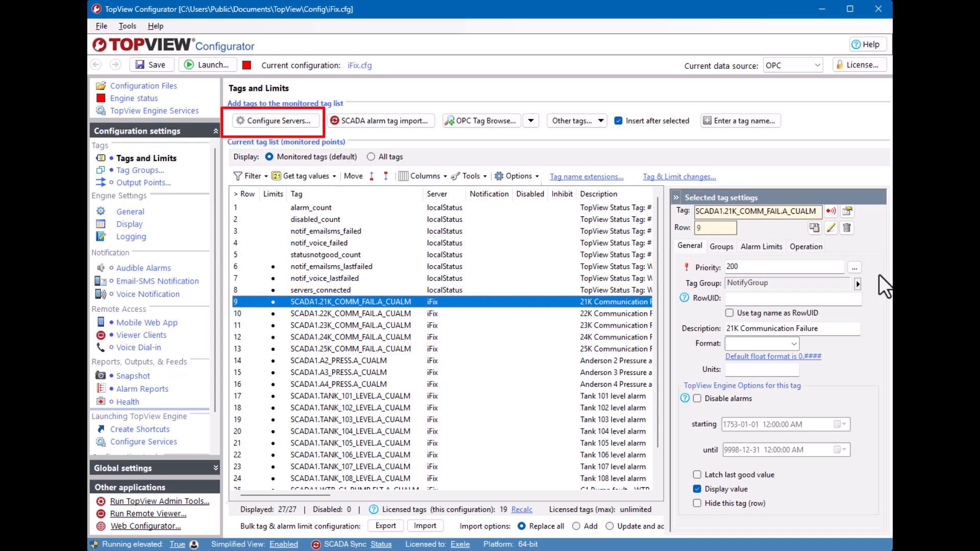
click(253, 119)
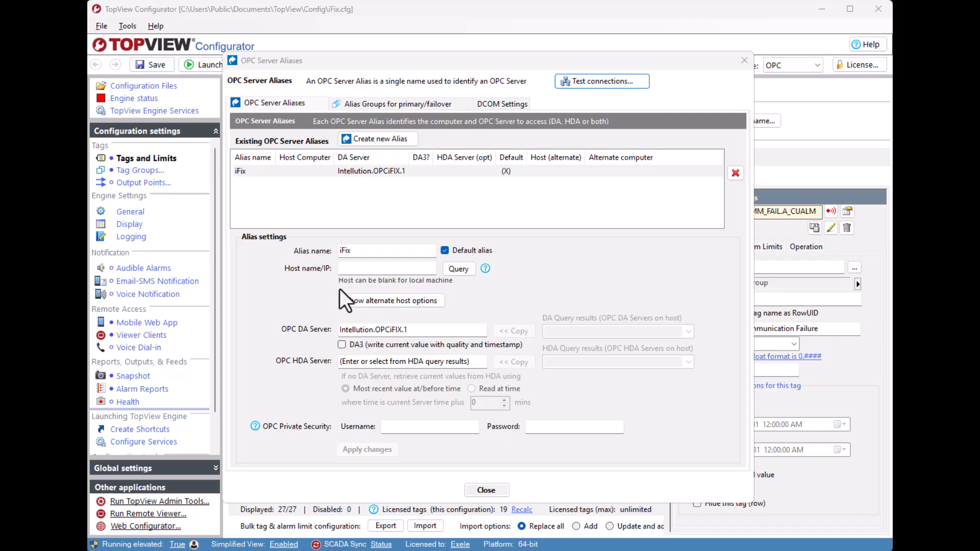
click(347, 271)
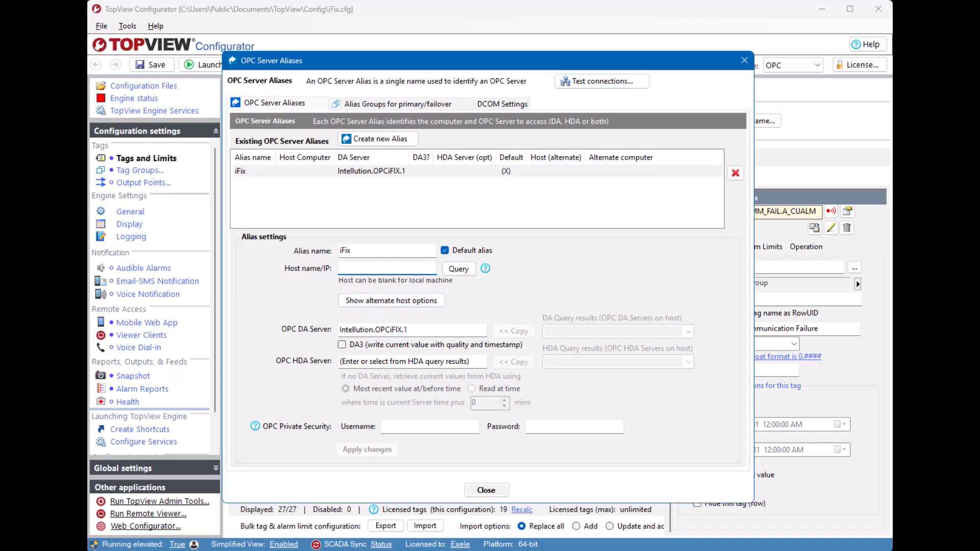
text(vm-ifix)
key(Tab)
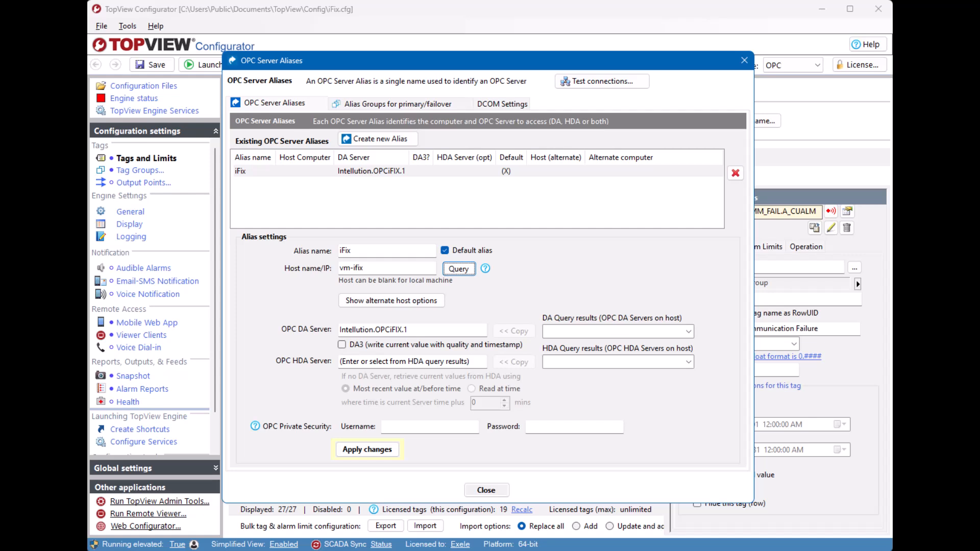
click(461, 266)
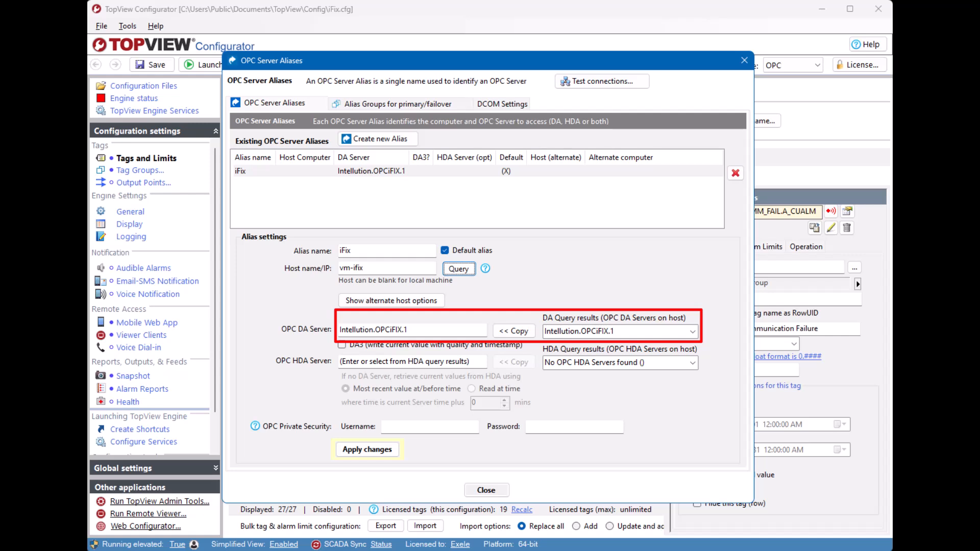
click(374, 449)
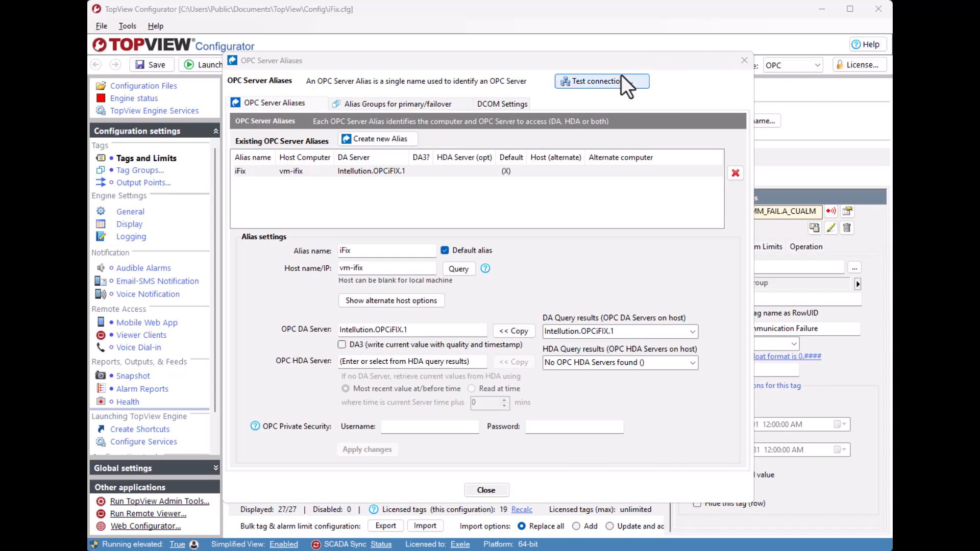
Step: Test the OPC server connection of the iFix alias
click(610, 82)
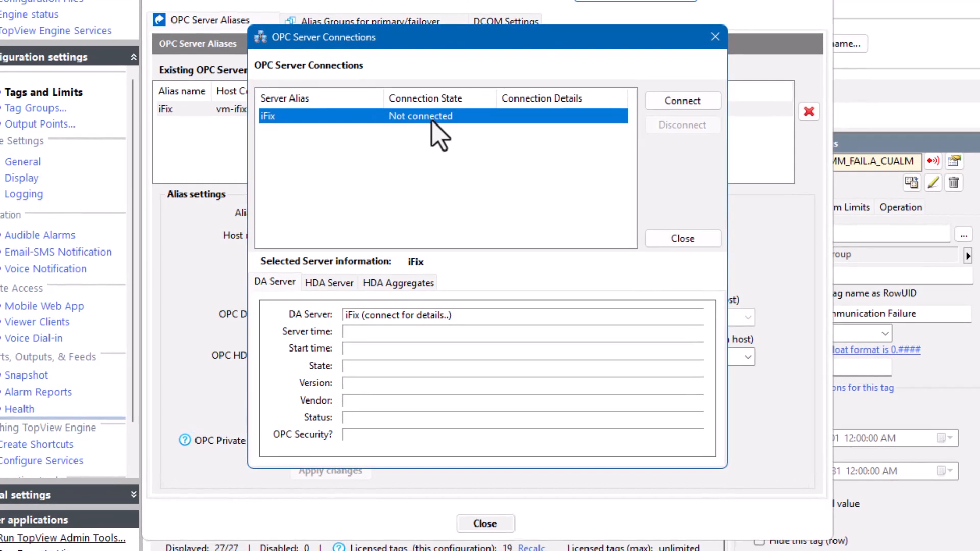
click(683, 102)
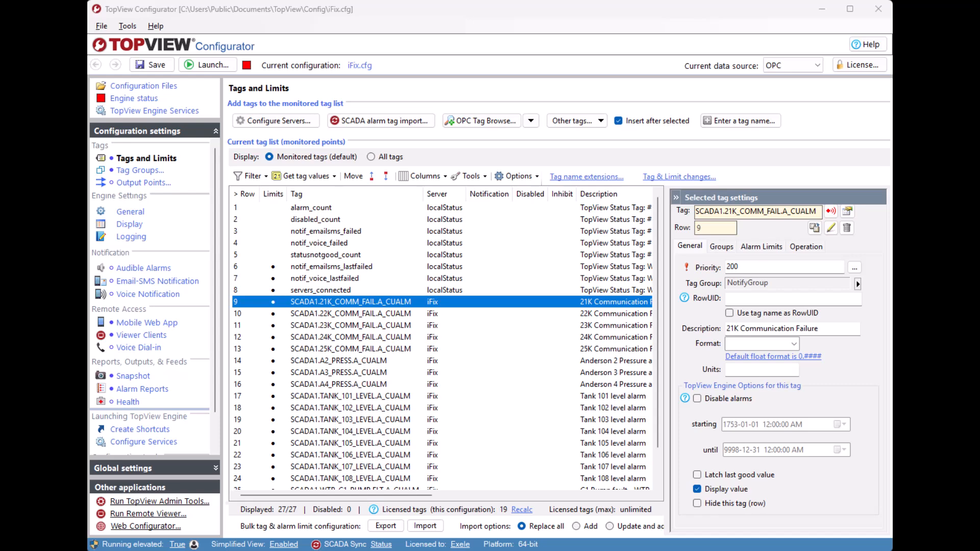
Step: Examine the tag group membership of SCADA1.21K_COMM_FAIL.A_CUALM and the primary and secondary groups in the tag list
click(718, 246)
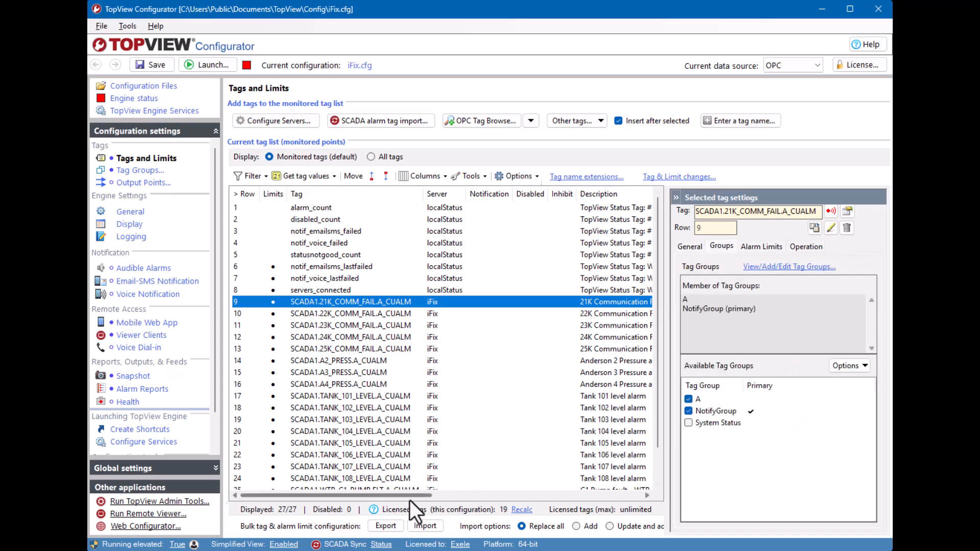
drag(410, 496, 607, 520)
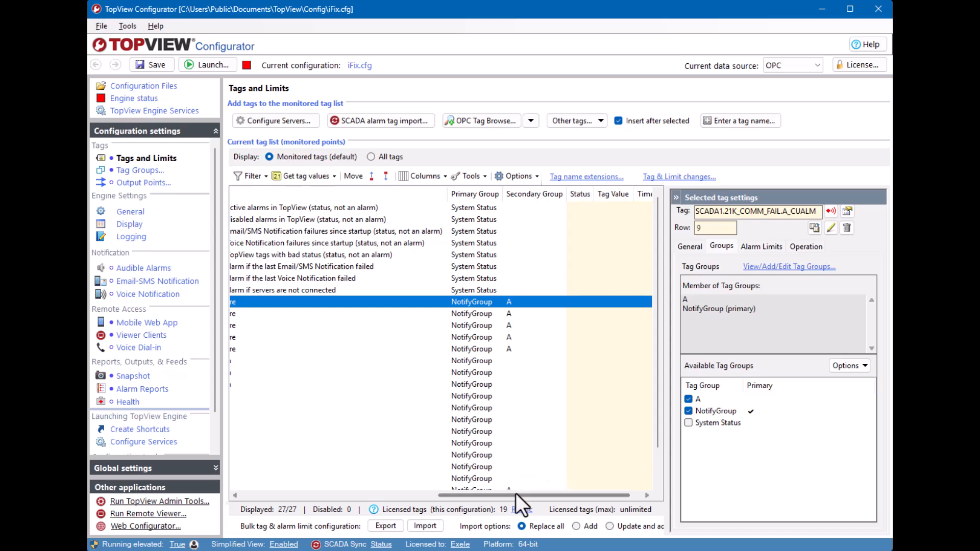
drag(514, 494, 278, 493)
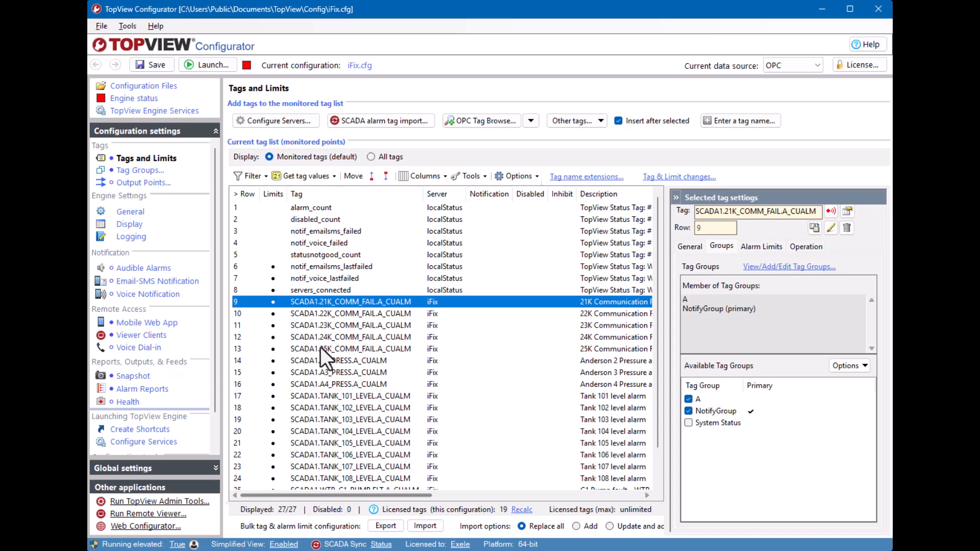
Step: Review the current-row alarm placeholders for SCADA1.21K_COMM_FAIL.A_CUALM's custom alarm message, and the tag's acknowledge settings
double_click(358, 299)
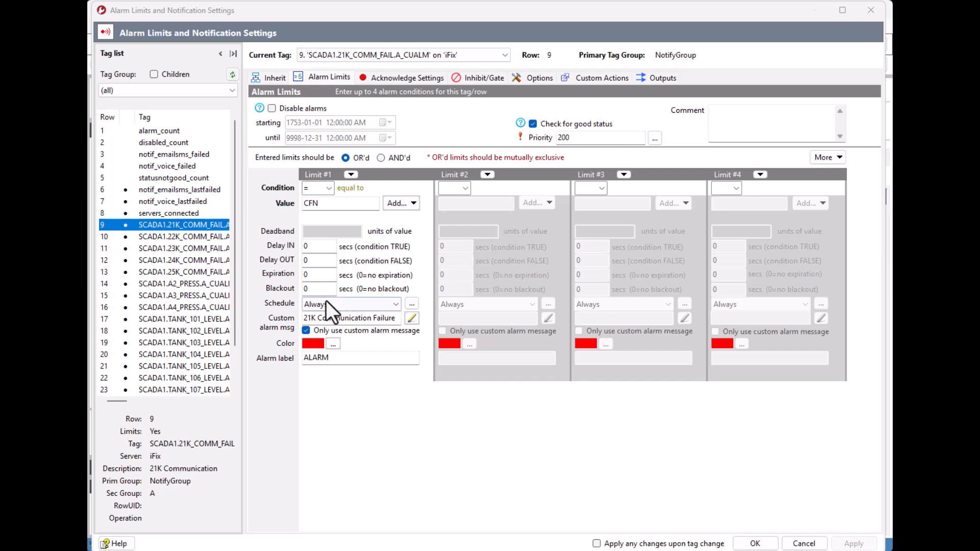
click(359, 317)
right_click(359, 317)
click(369, 312)
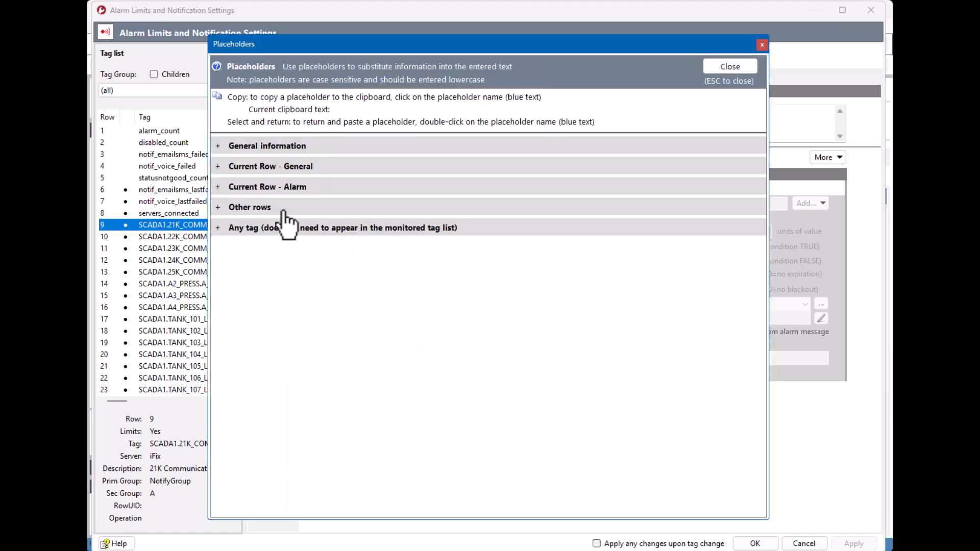
click(224, 187)
scroll(361, 266, down, 4)
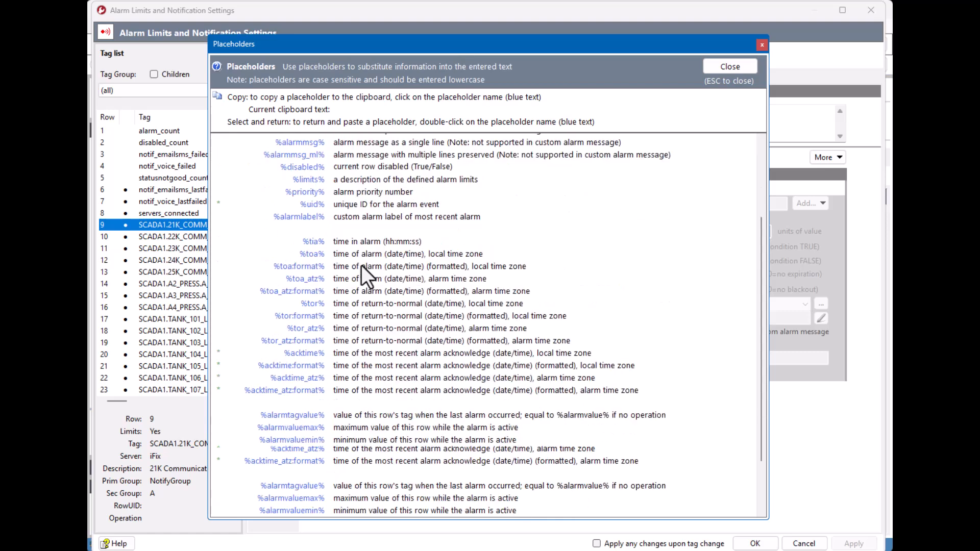
click(729, 67)
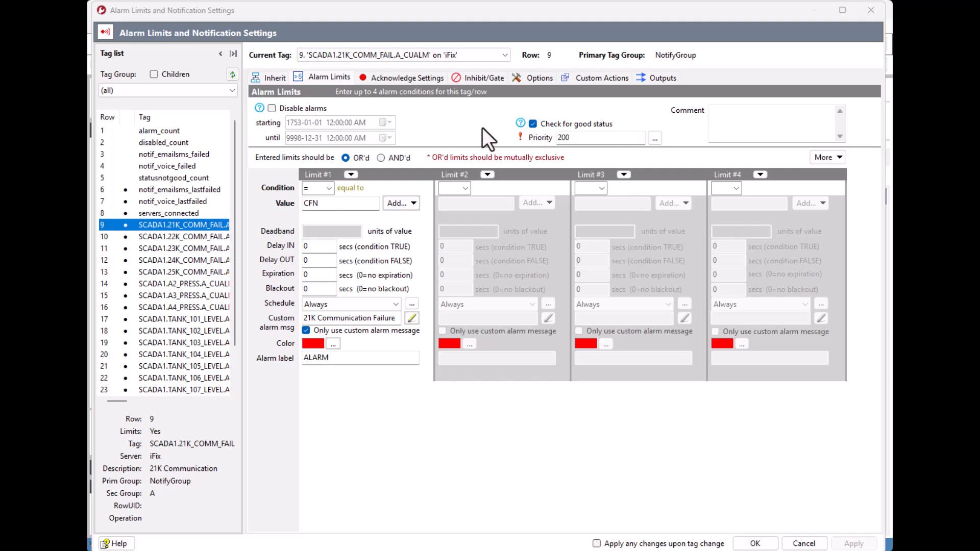
click(412, 78)
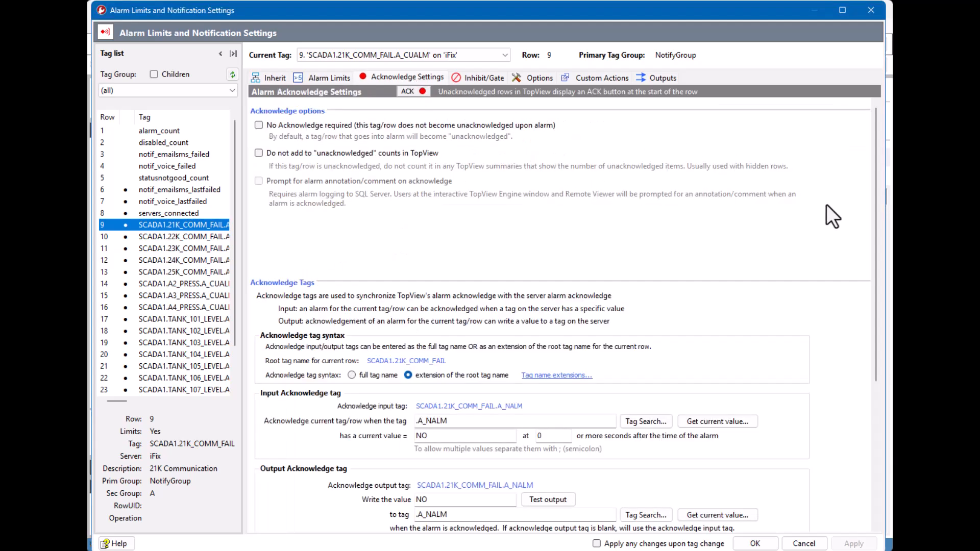
drag(875, 226, 889, 336)
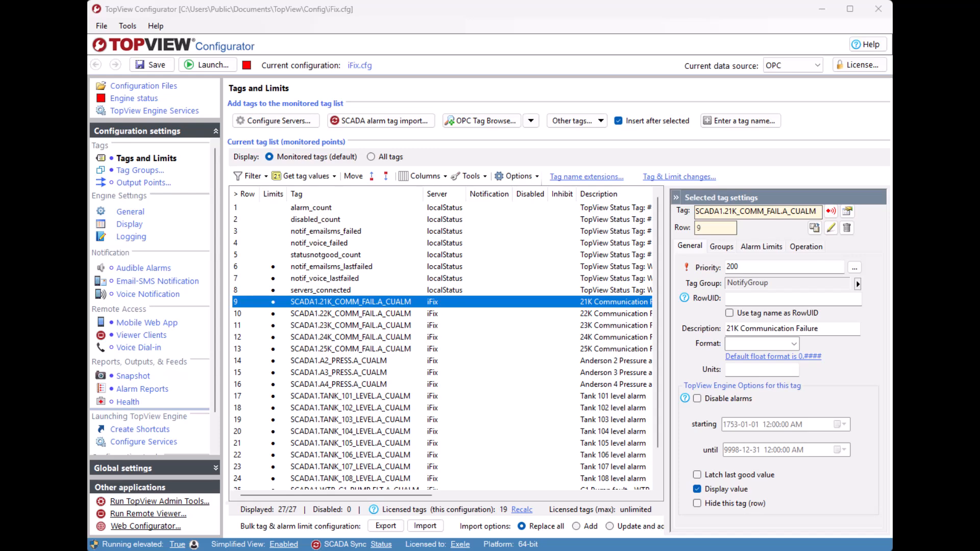
Step: Retrieve the current values of all monitored tags and inspect them with the value columns placed after the tag name
click(275, 177)
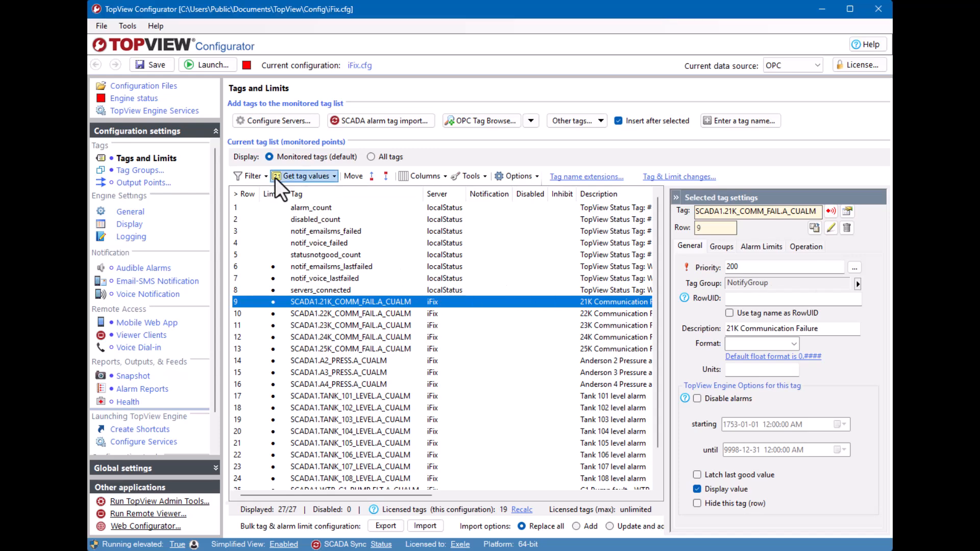
click(281, 177)
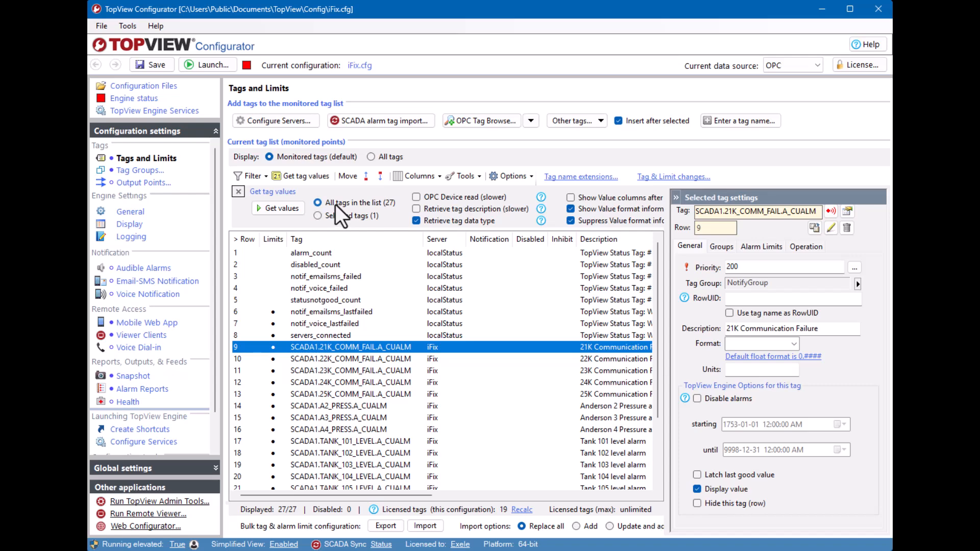
click(280, 209)
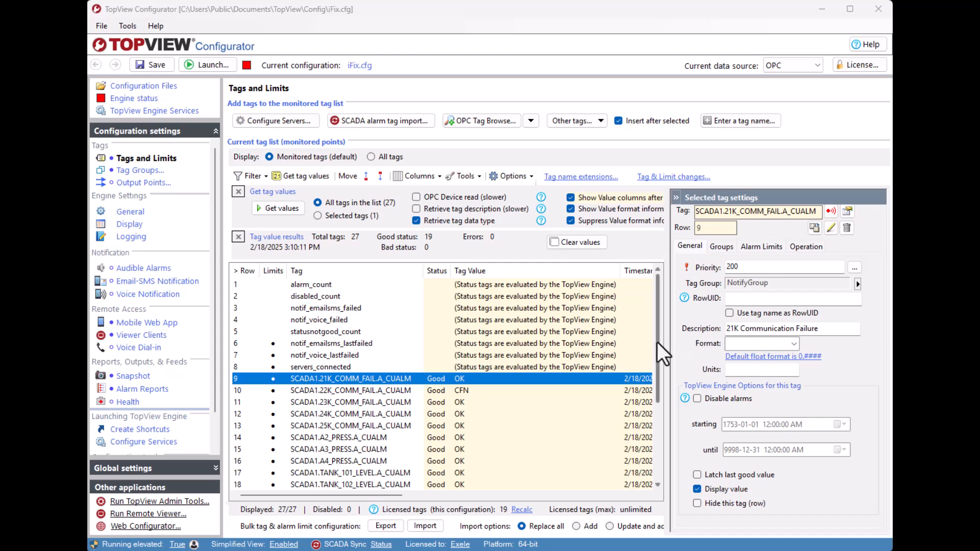
drag(656, 343, 660, 319)
Step: Display all tags, compare SCADA1.21K_COMM_FAIL.A_CUALM with its acknowledge input/output tag, and retrieve values for the whole list
click(372, 158)
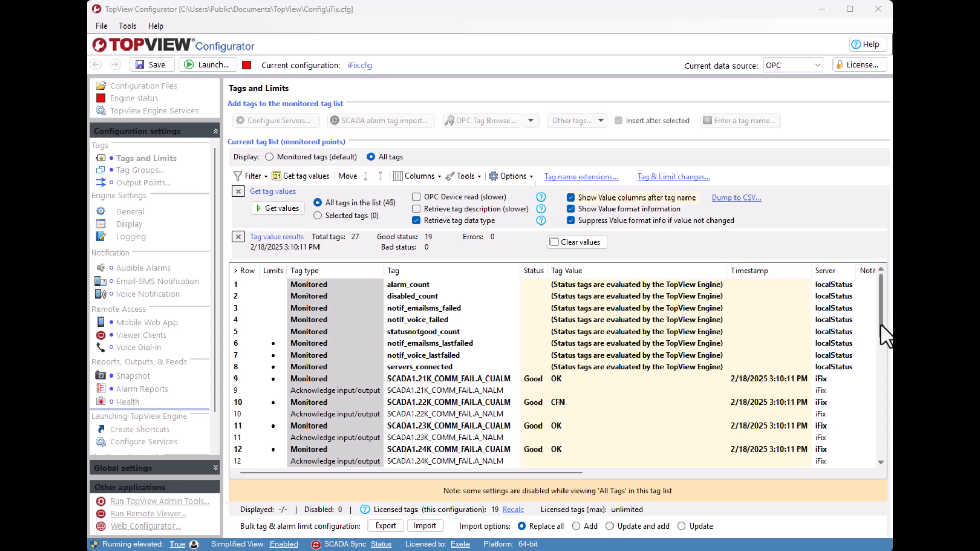
mouse_move(883, 332)
mouse_down()
mouse_move(890, 360)
mouse_move(888, 338)
mouse_up()
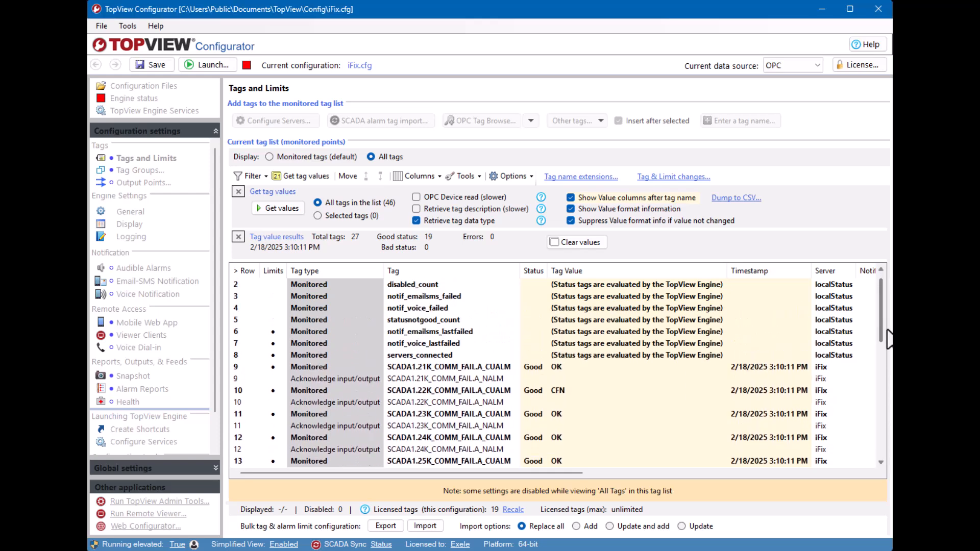
click(441, 370)
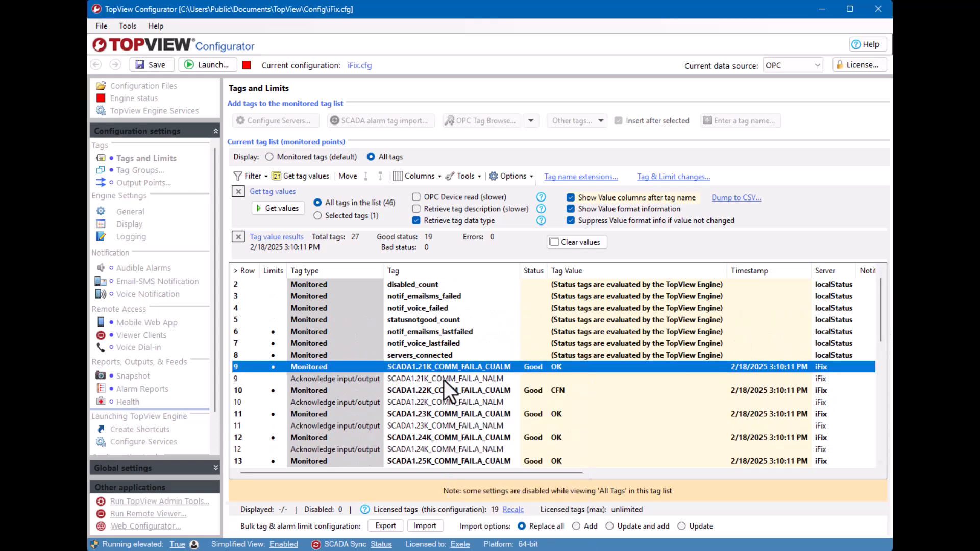
ctrl+click(429, 383)
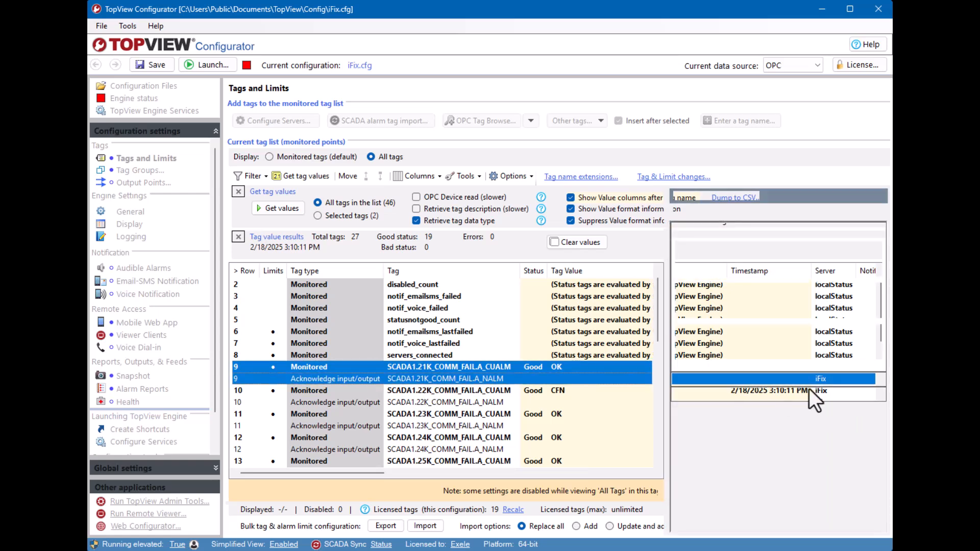
click(514, 367)
scroll(660, 331, up, 1)
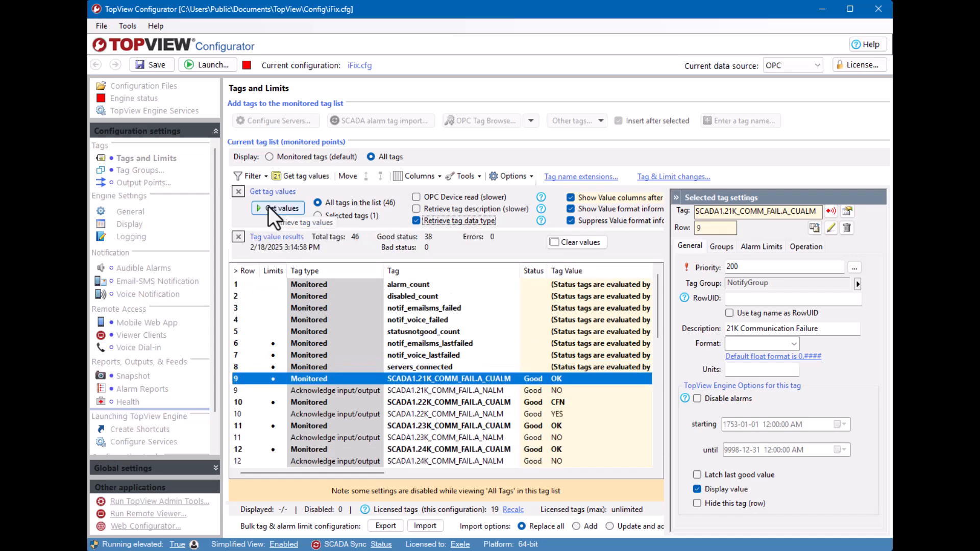
drag(657, 318, 655, 297)
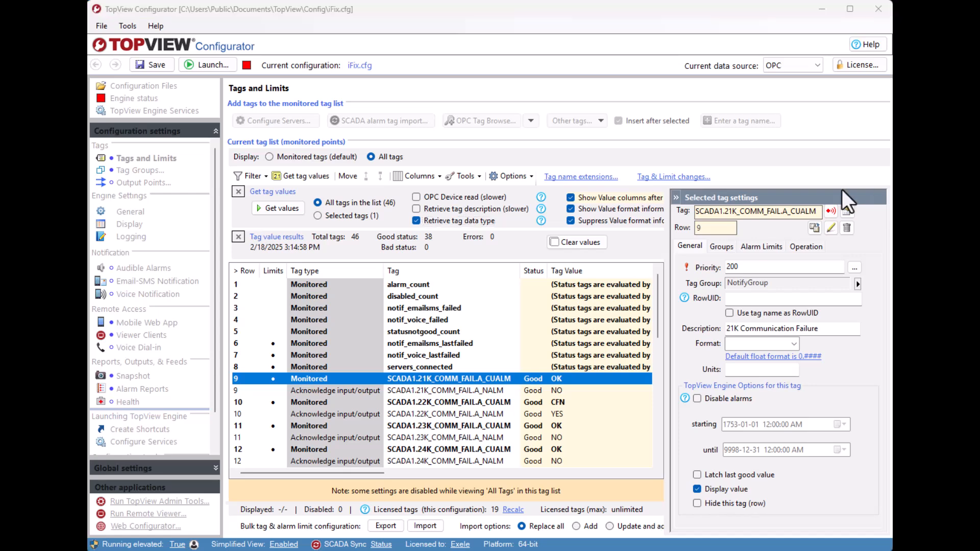
Step: Stop showing value columns after the tag name, close the tag value areas, and restore the default monitored tags display
click(576, 195)
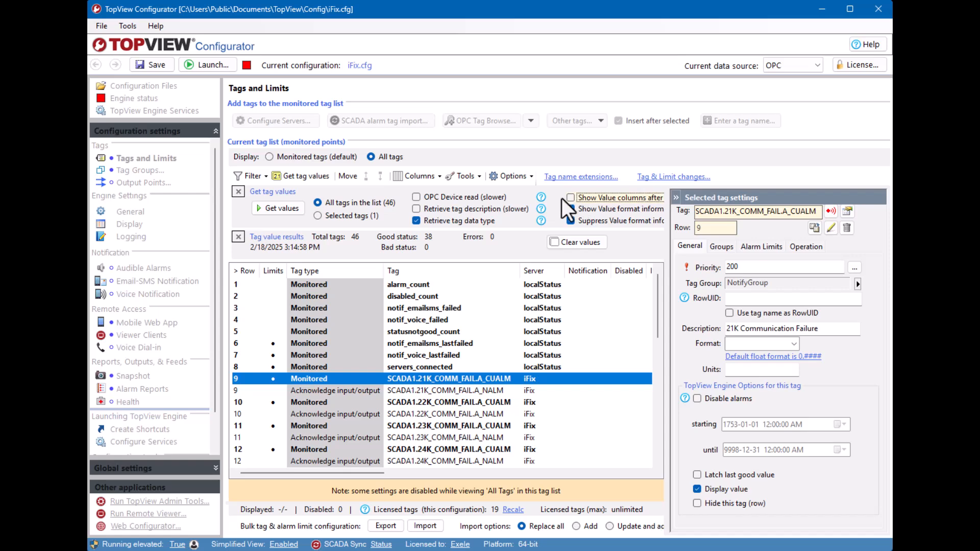
click(239, 237)
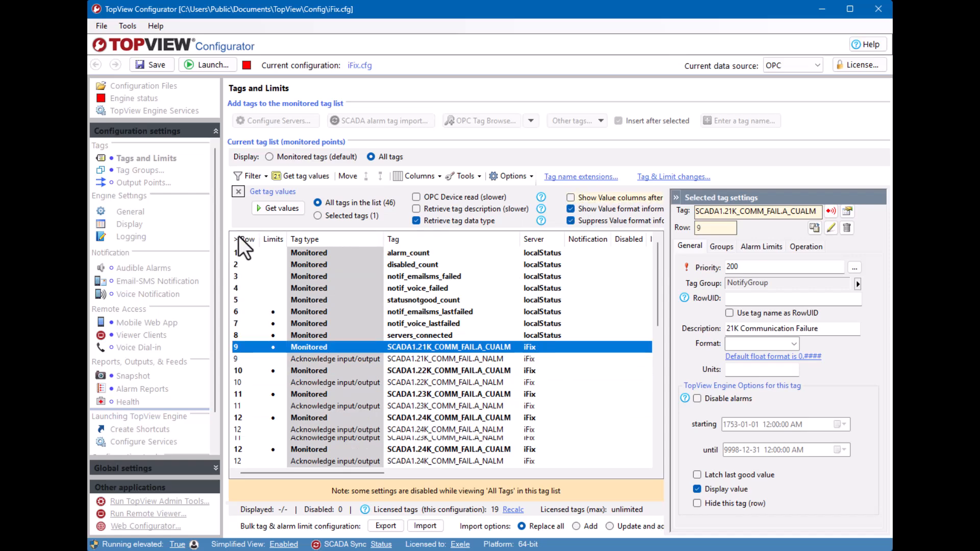
click(238, 192)
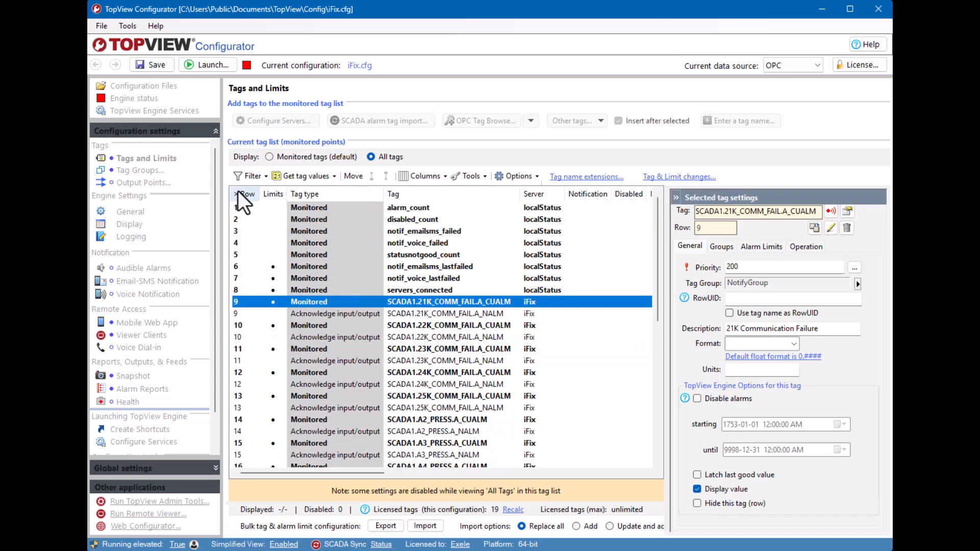
click(325, 160)
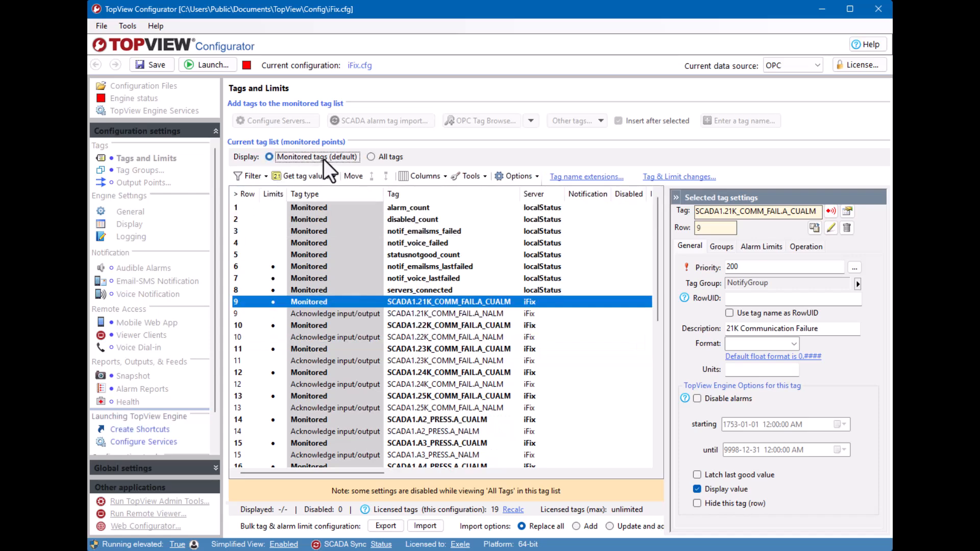